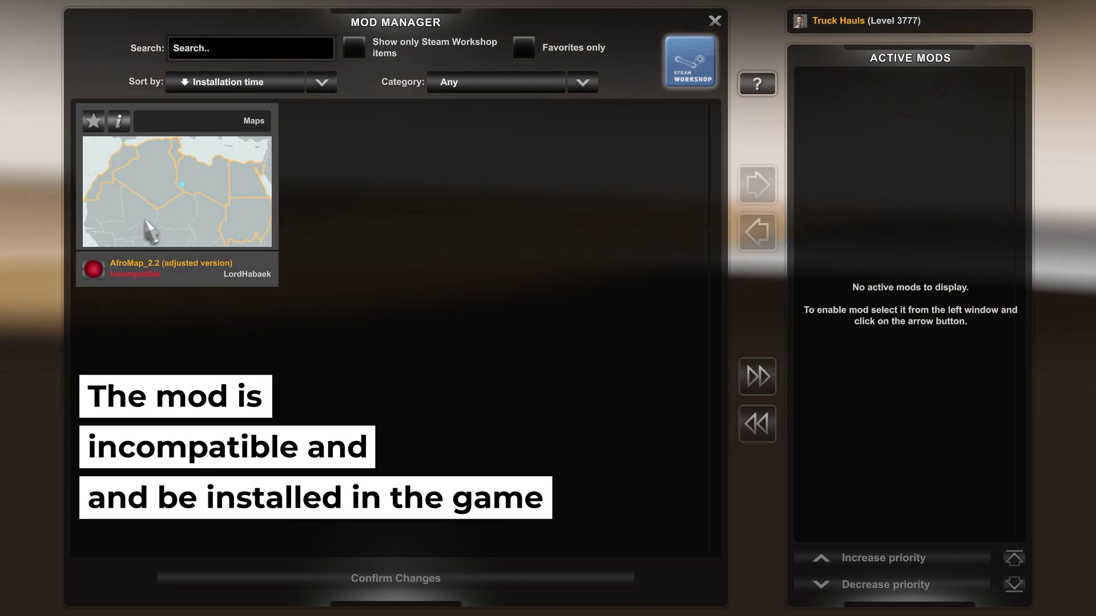
double_click(139, 189)
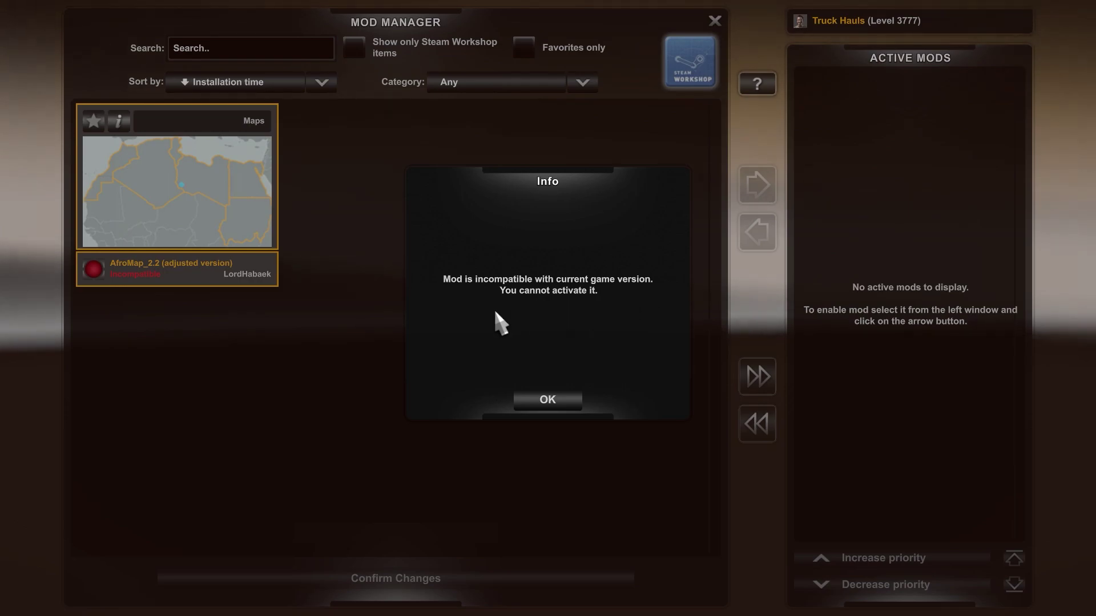
left_click(548, 399)
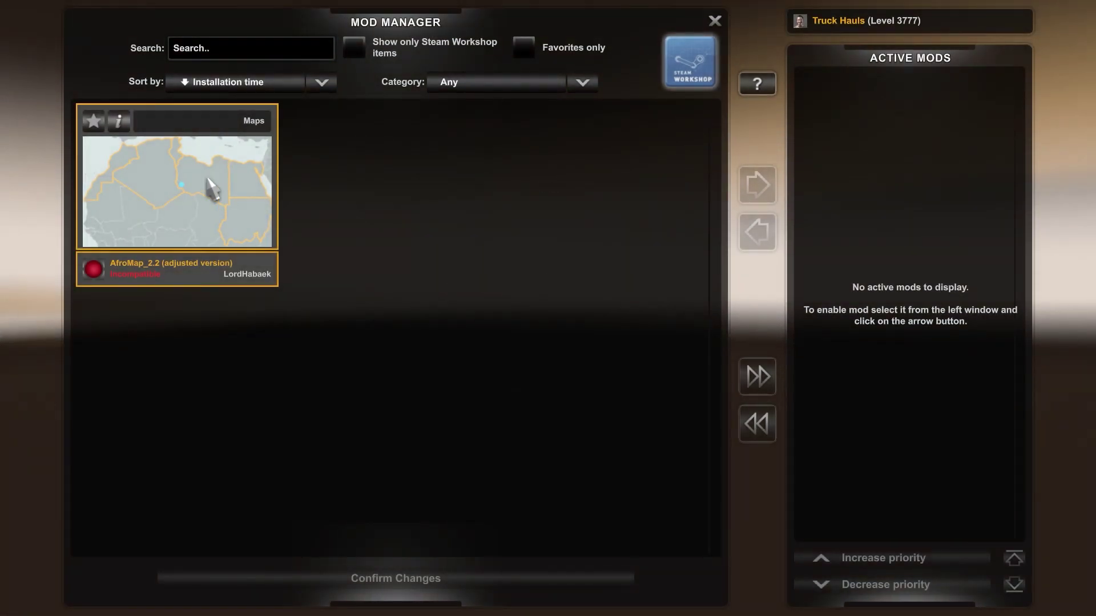
left_click(119, 121)
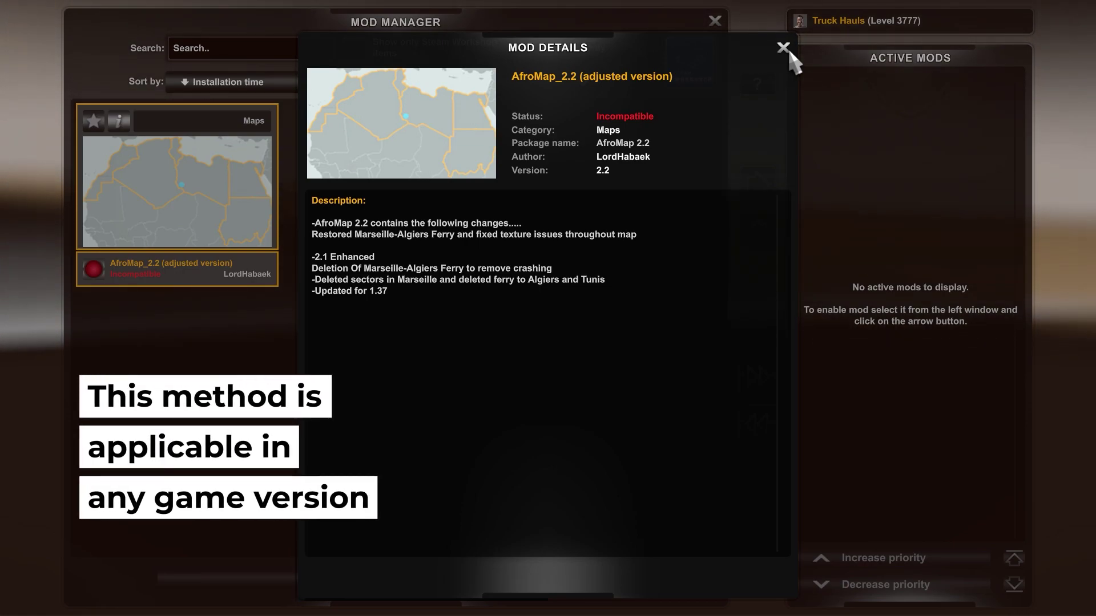
left_click(785, 49)
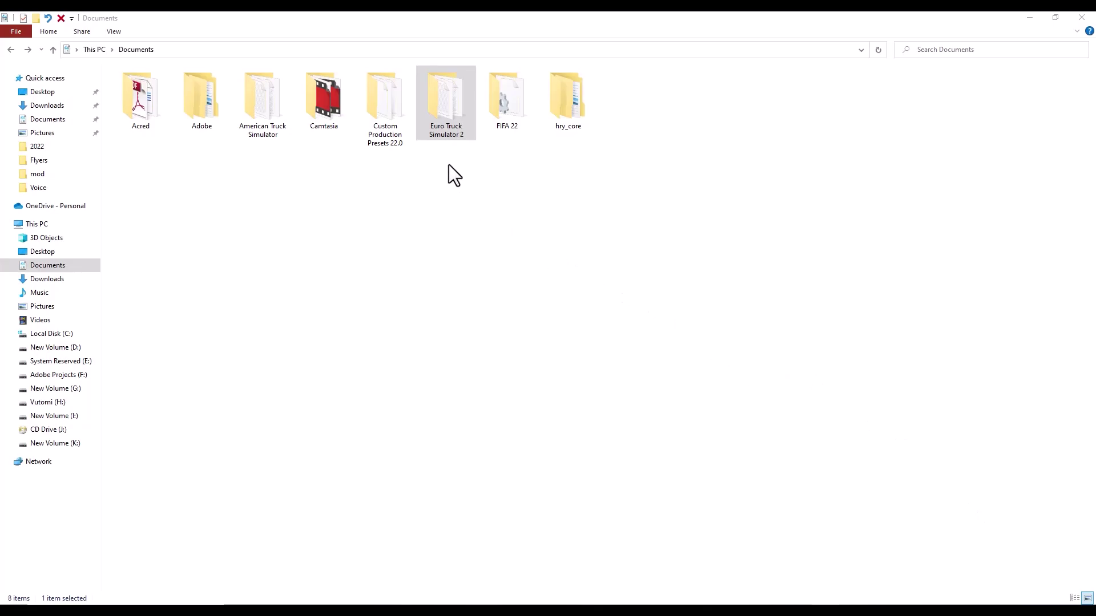
Step: Open Documents > Euro Truck Simulator 2 > mod to reveal the 41,653 KB AfroMap 2.2 file
left_click(443, 107)
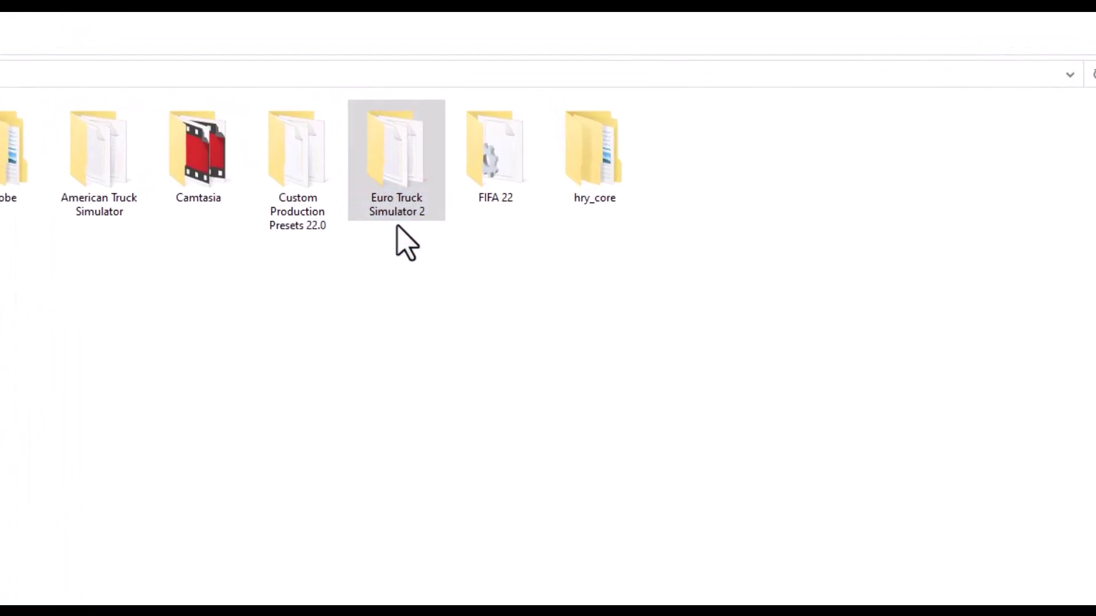
double_click(396, 180)
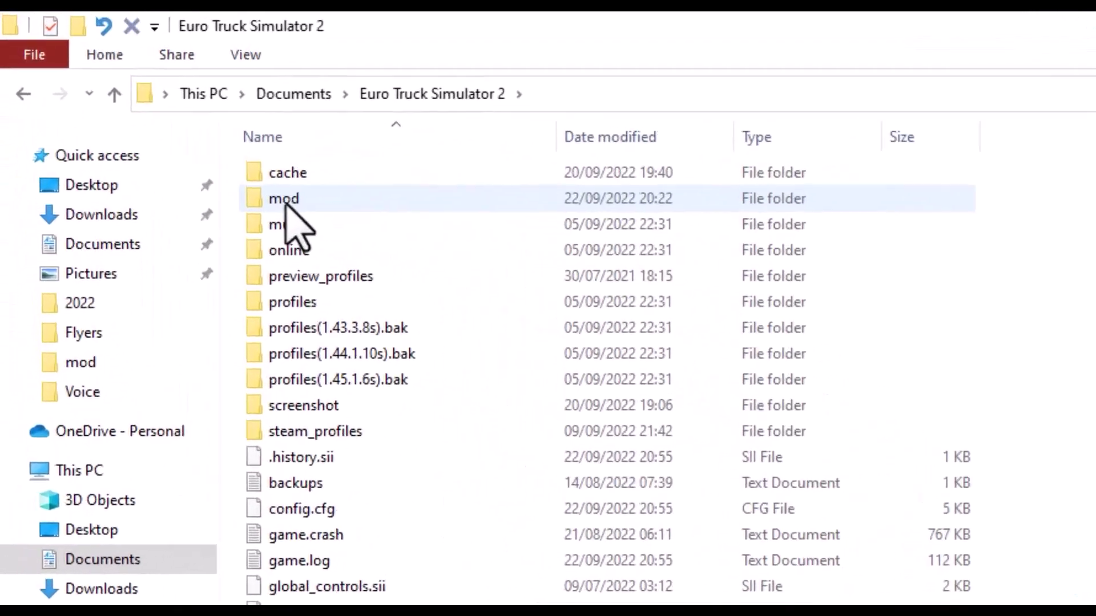
double_click(156, 113)
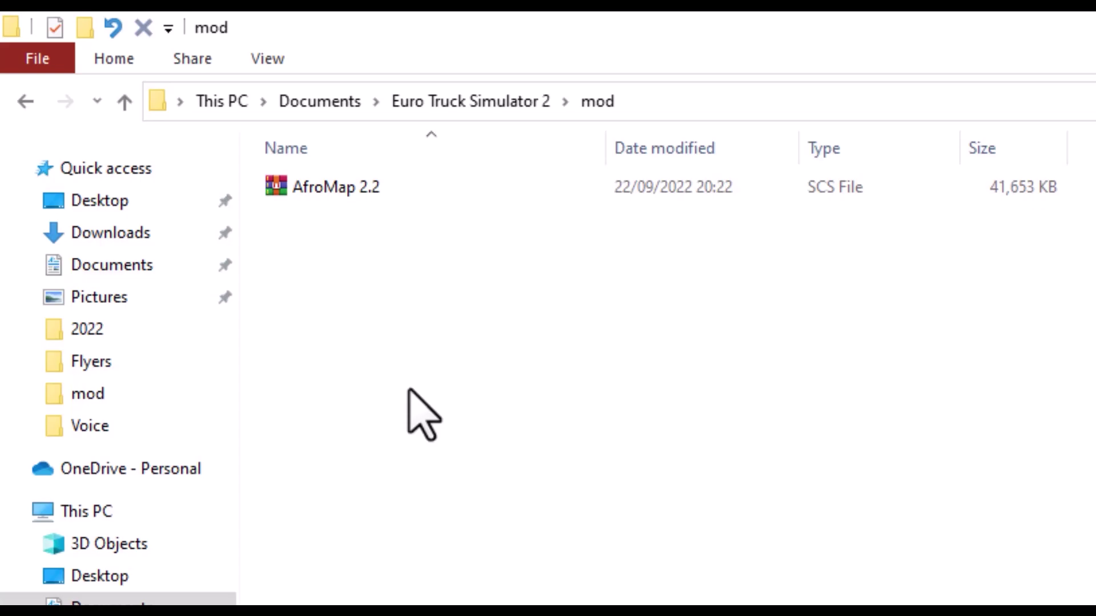
Step: Open the AfroMap 2.2 mod file as an archive in WinRAR, dismissing the license reminder
left_click(298, 200)
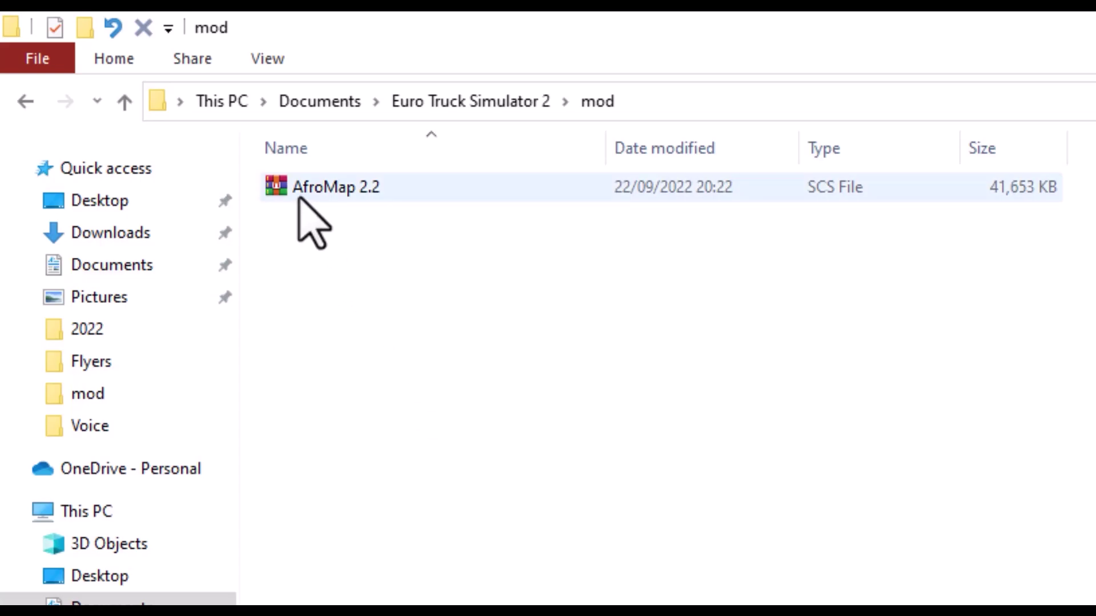
right_click(299, 191)
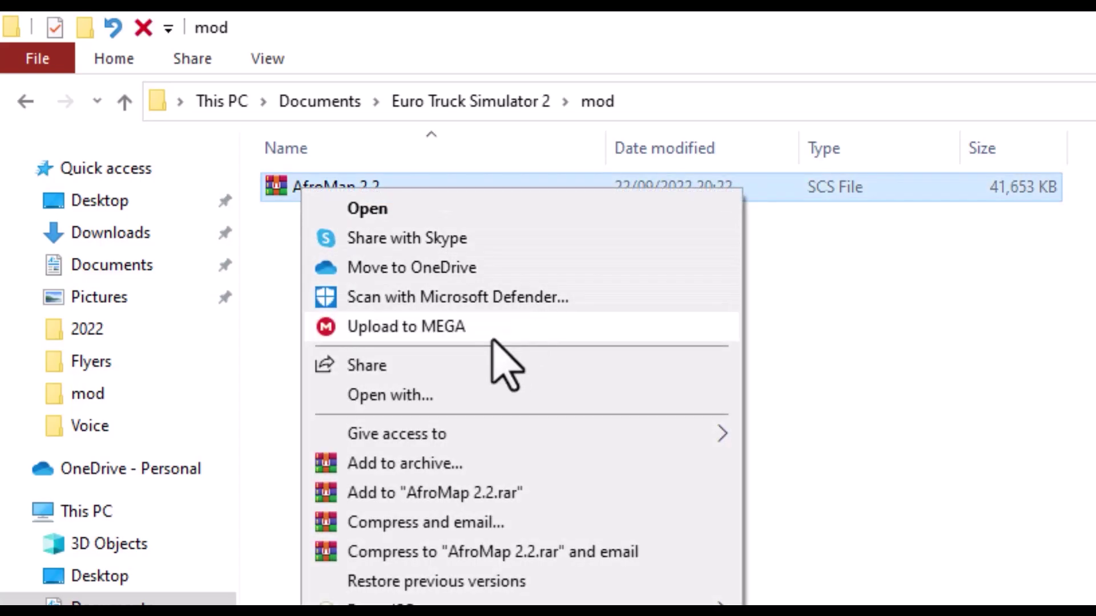
left_click(420, 396)
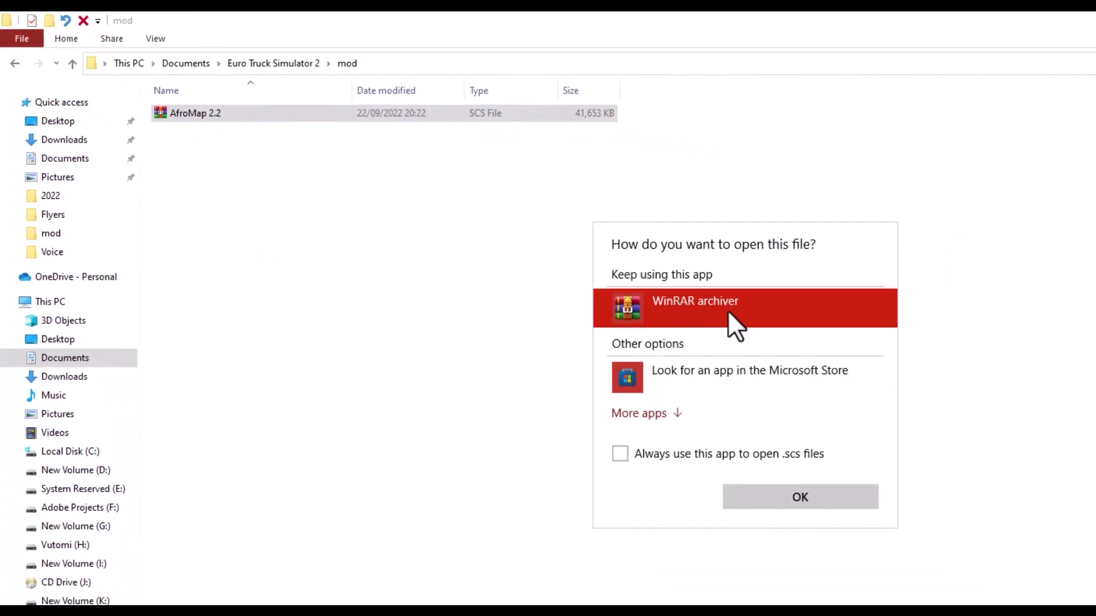
left_click(798, 497)
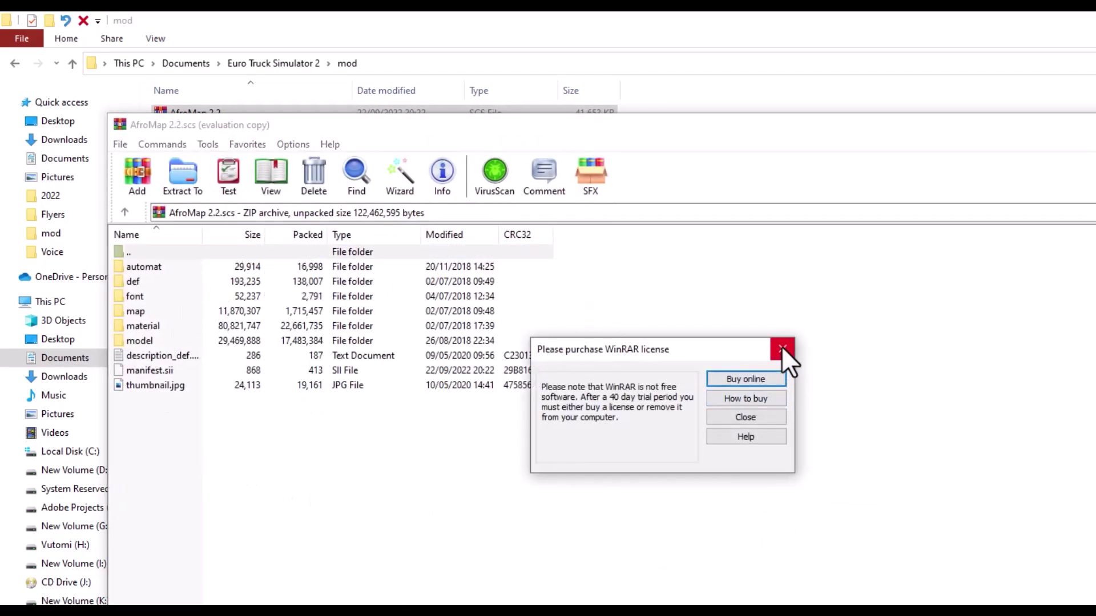
left_click(782, 347)
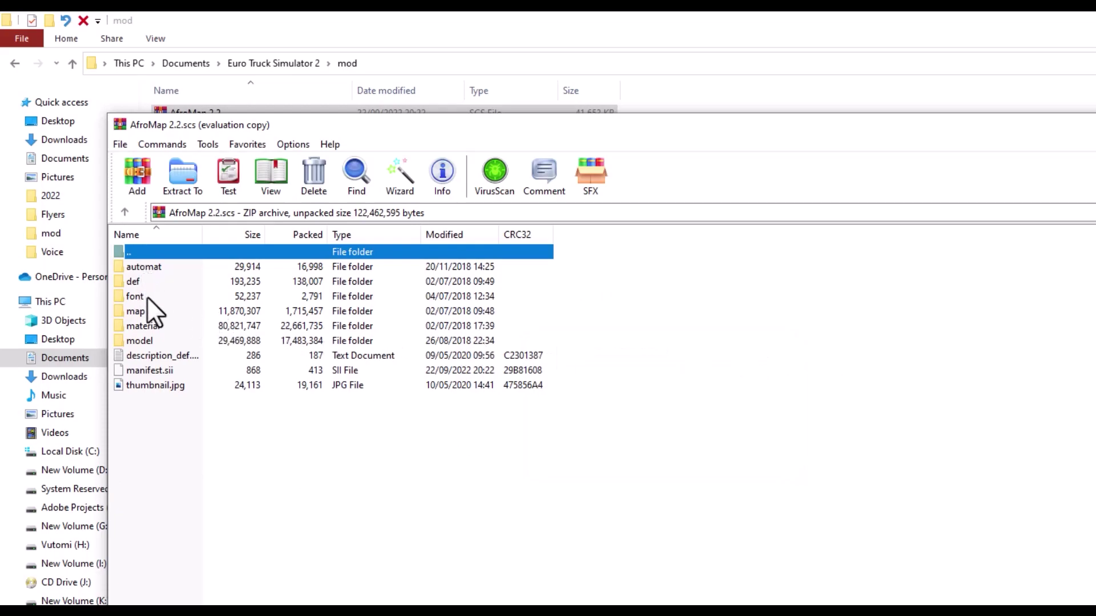
Step: Open manifest.sii from the archive in Notepad, without making Notepad the default for .sii files
left_click(138, 370)
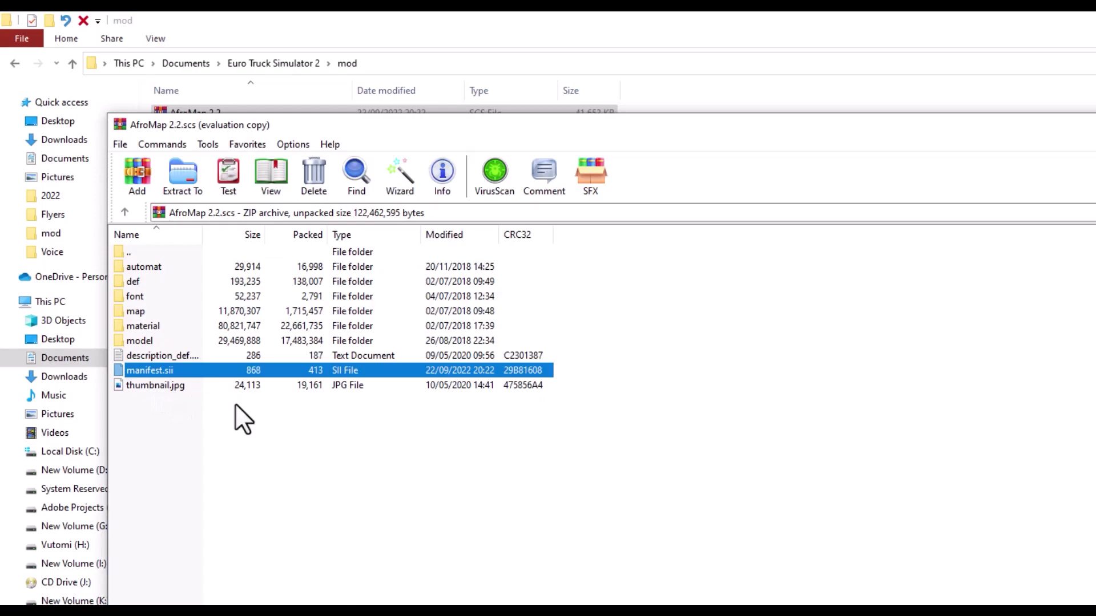
double_click(145, 373)
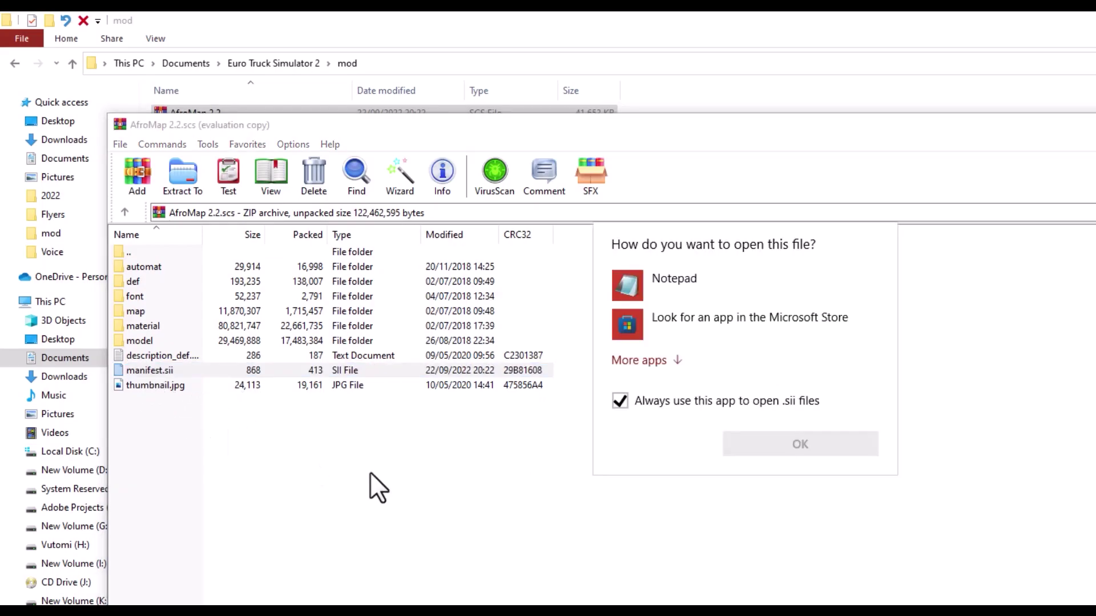
left_click(658, 278)
left_click(641, 405)
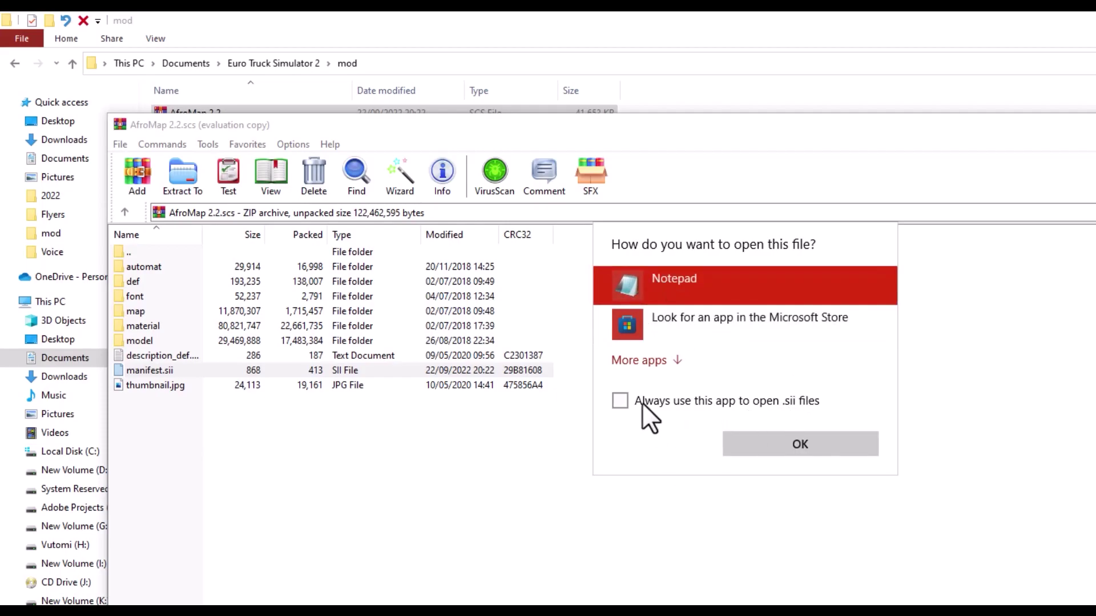
Step: Set compatible_versions to "1.45.*" in manifest.sii, save it, and close Notepad
left_click(803, 445)
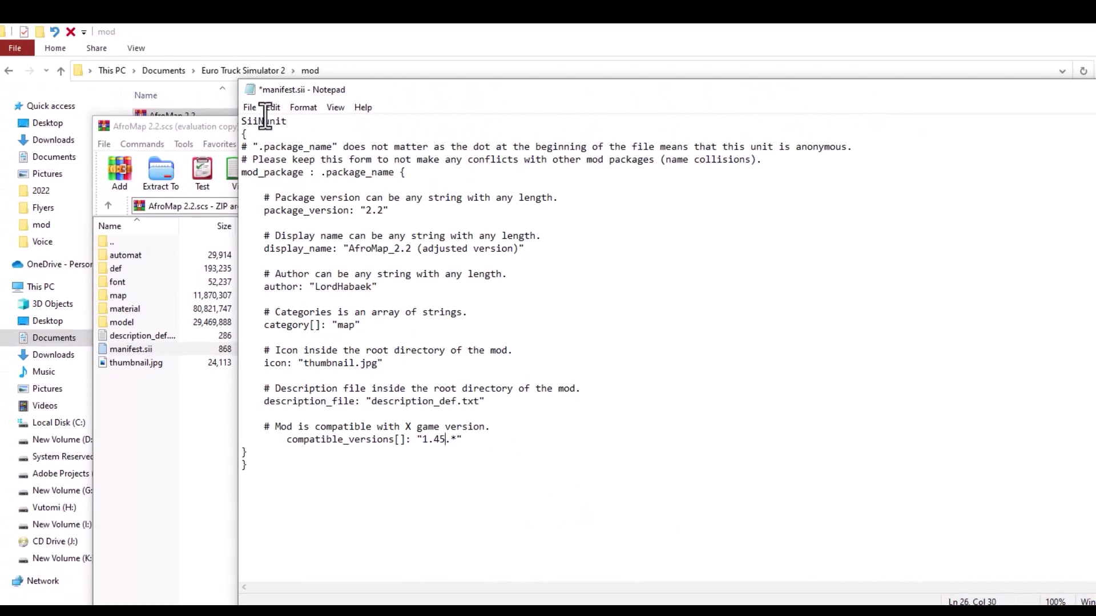
left_click(251, 112)
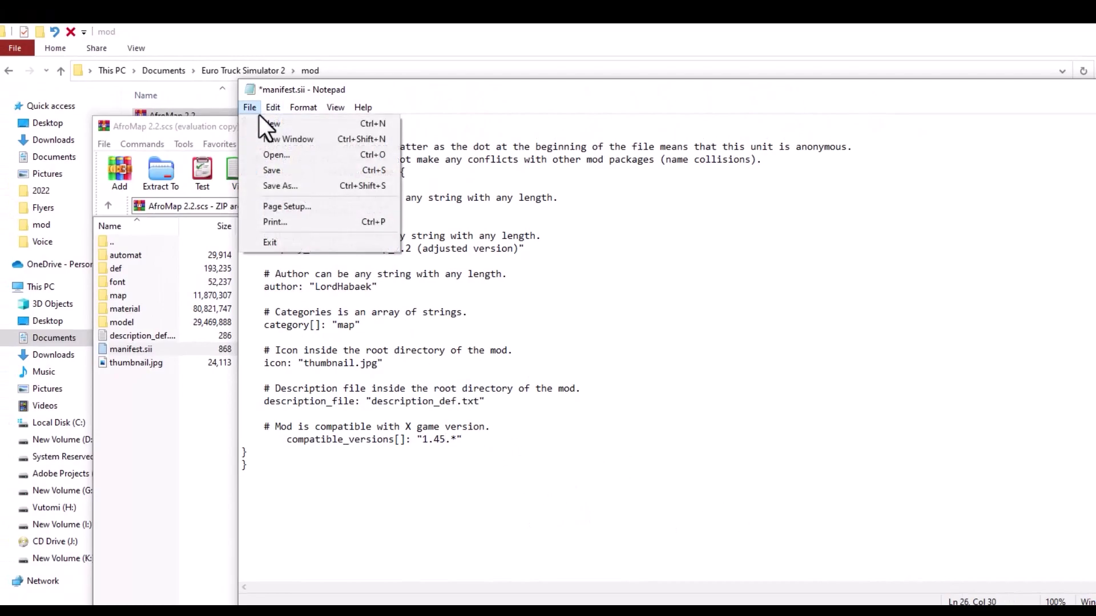
left_click(305, 170)
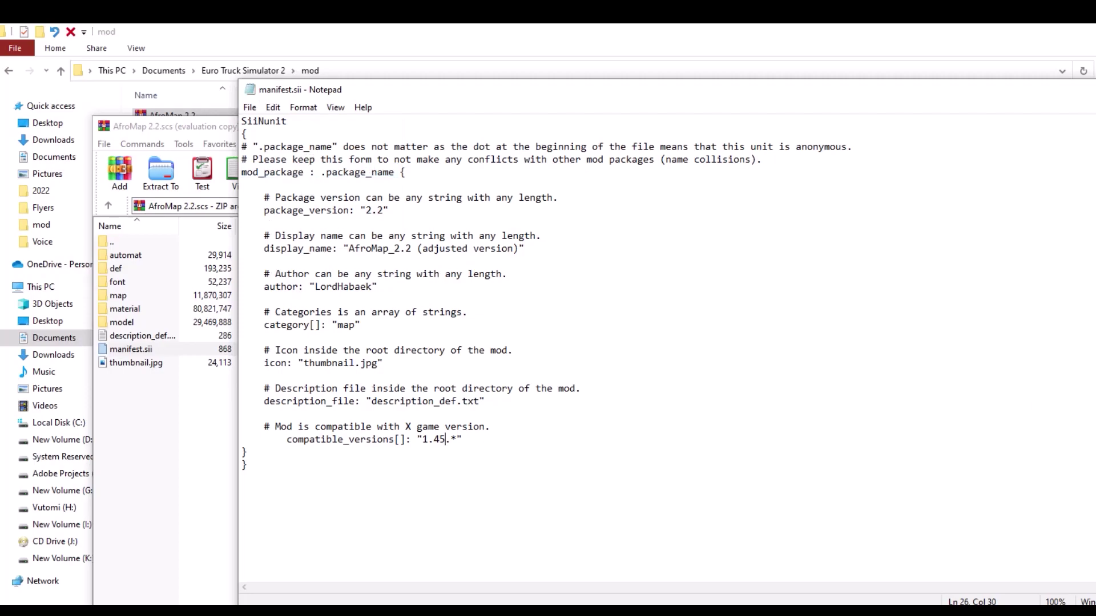
key("alt+F4")
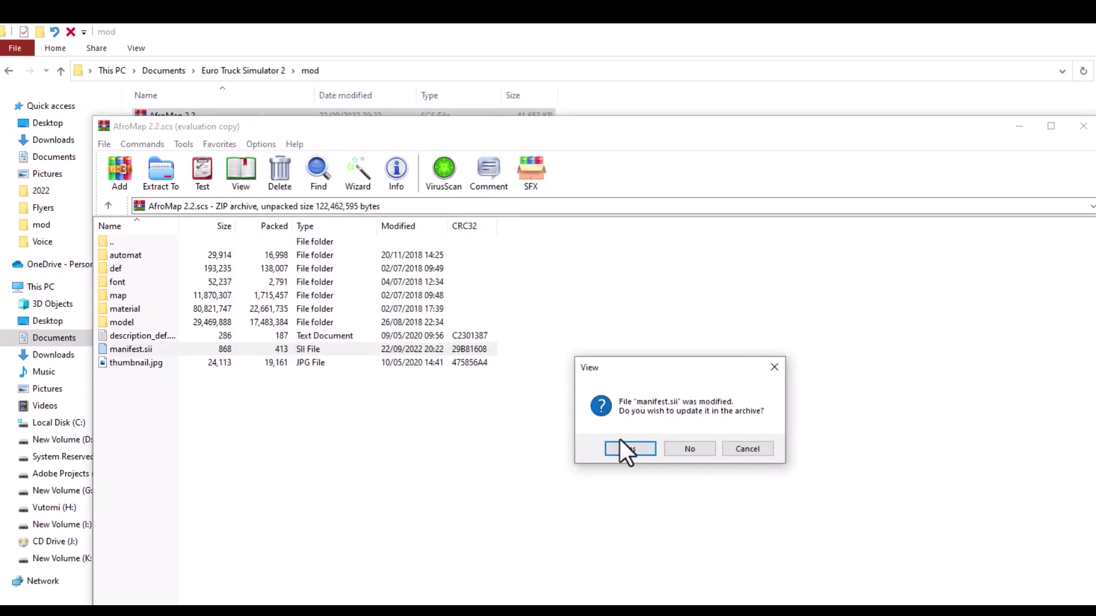
Step: Confirm updating the AfroMap 2.2 archive with the edited manifest, then close WinRAR
left_click(634, 452)
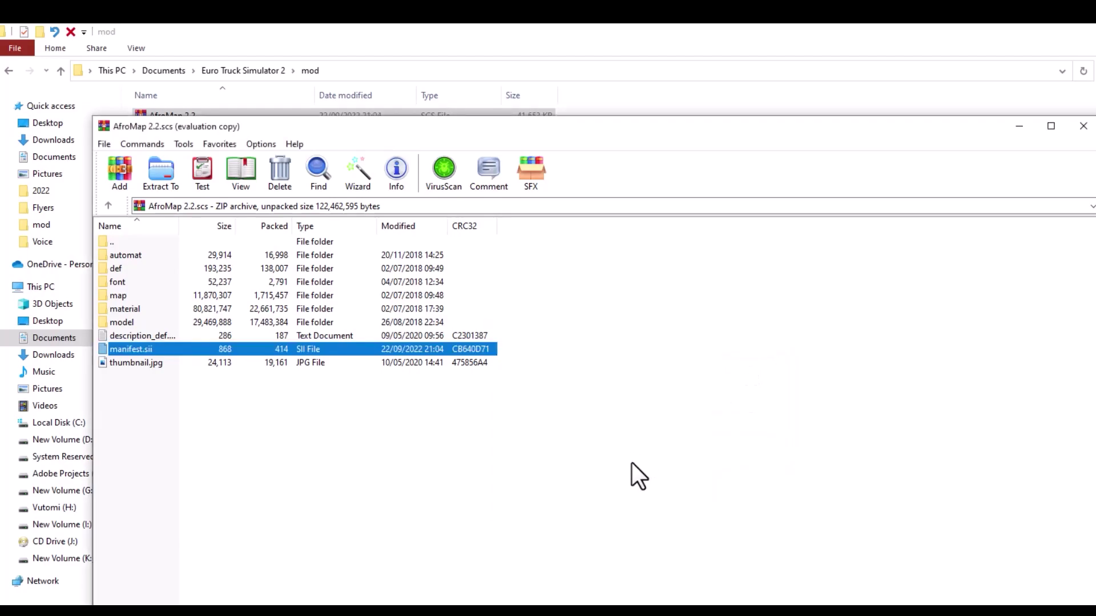
left_click(1083, 128)
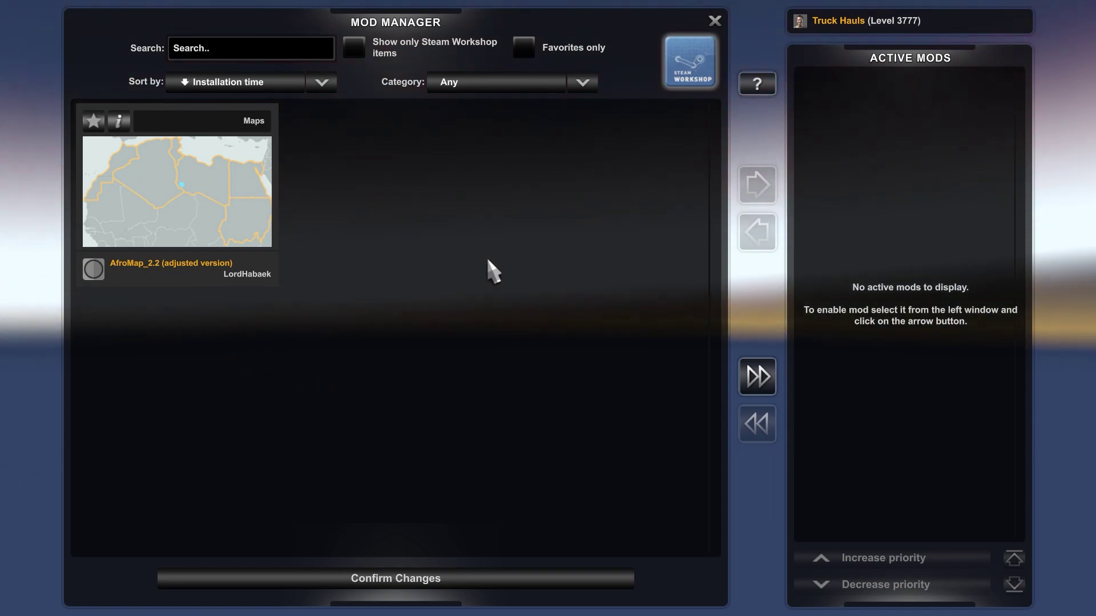
Step: Move AfroMap_2.2 (adjusted version) into the active mods list and review its details
left_click(189, 219)
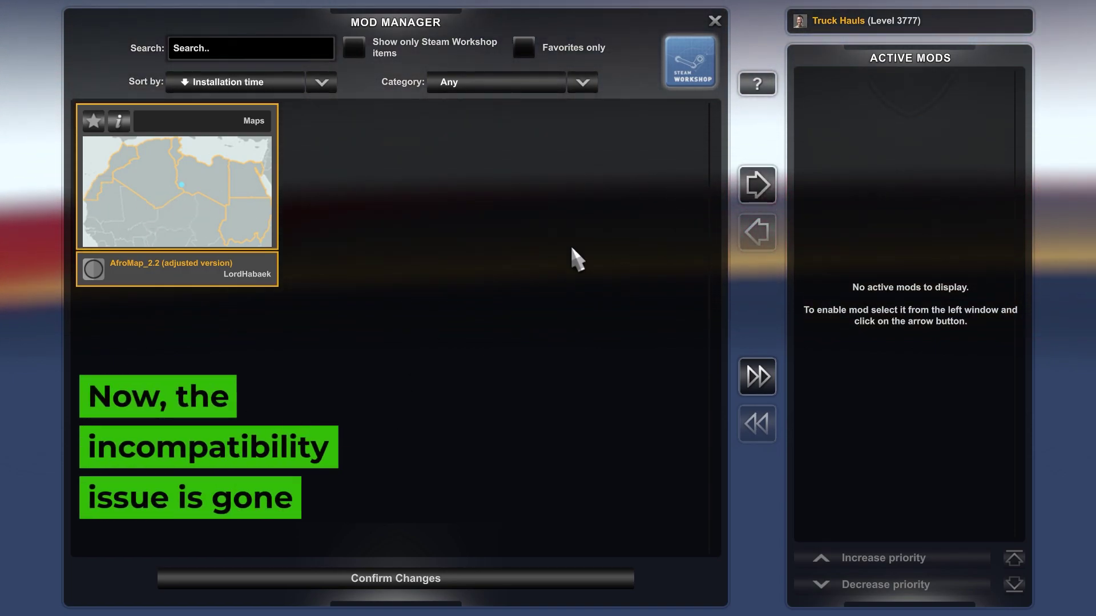
left_click(757, 185)
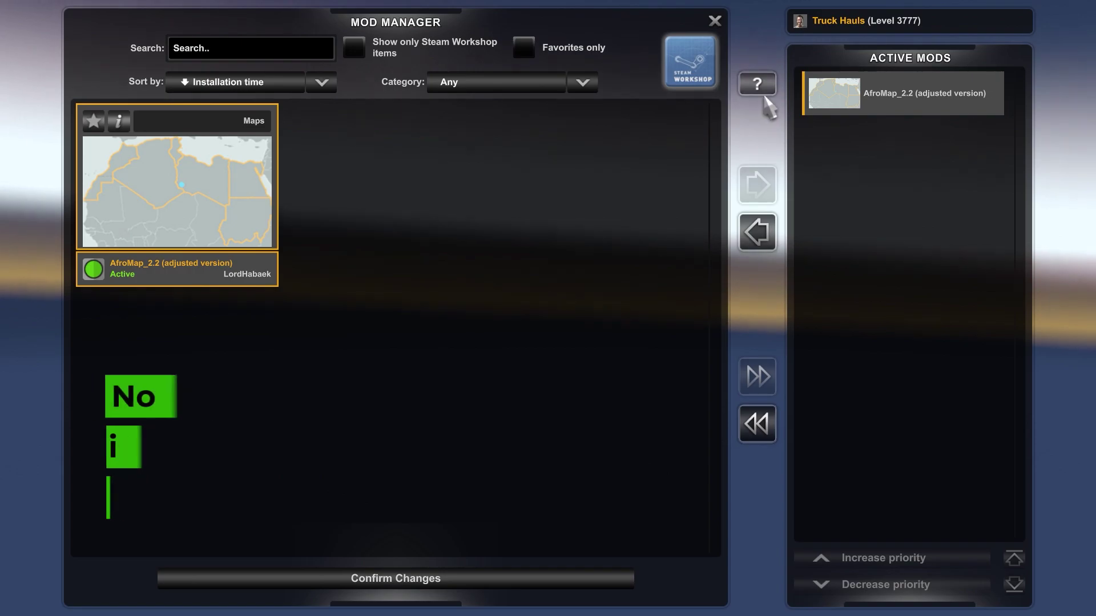
left_click(118, 121)
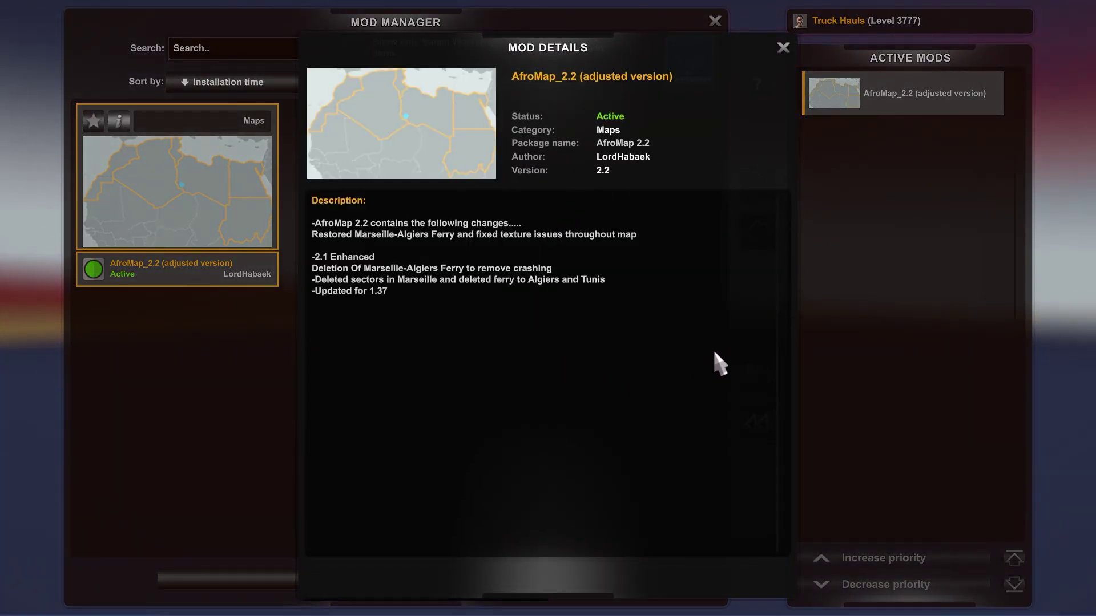
left_click(783, 48)
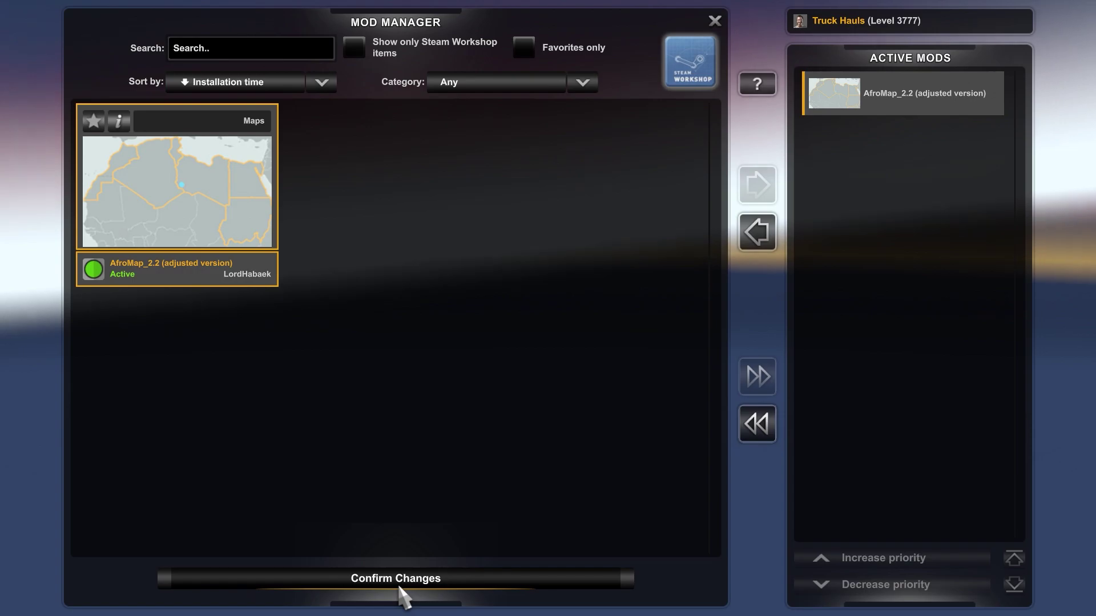
Step: Confirm the mod changes and pan the world map across the Mediterranean to North Africa
left_click(423, 580)
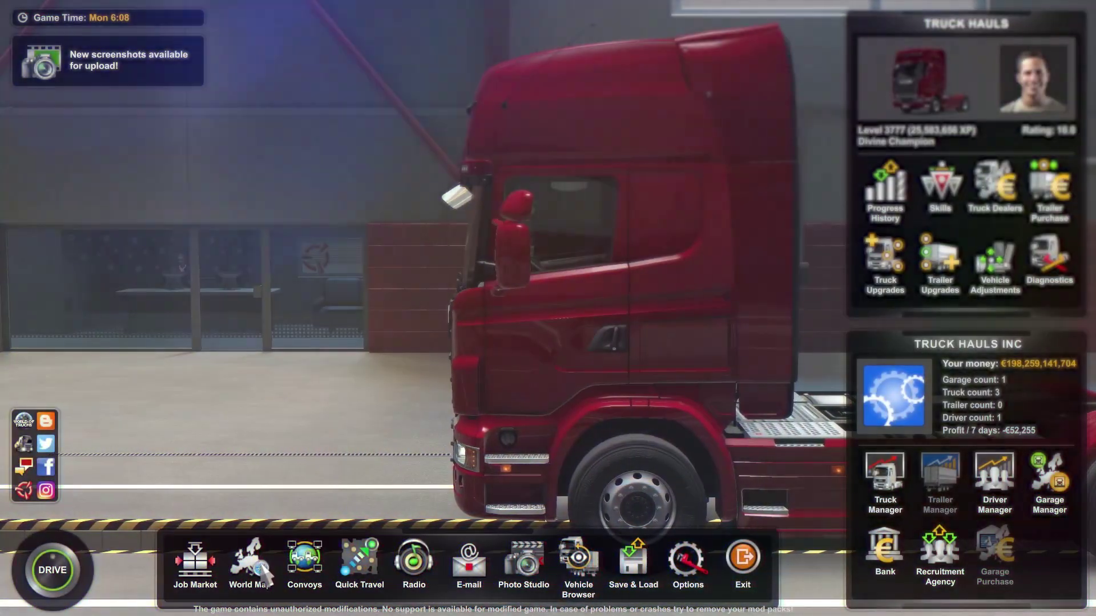
left_click(253, 565)
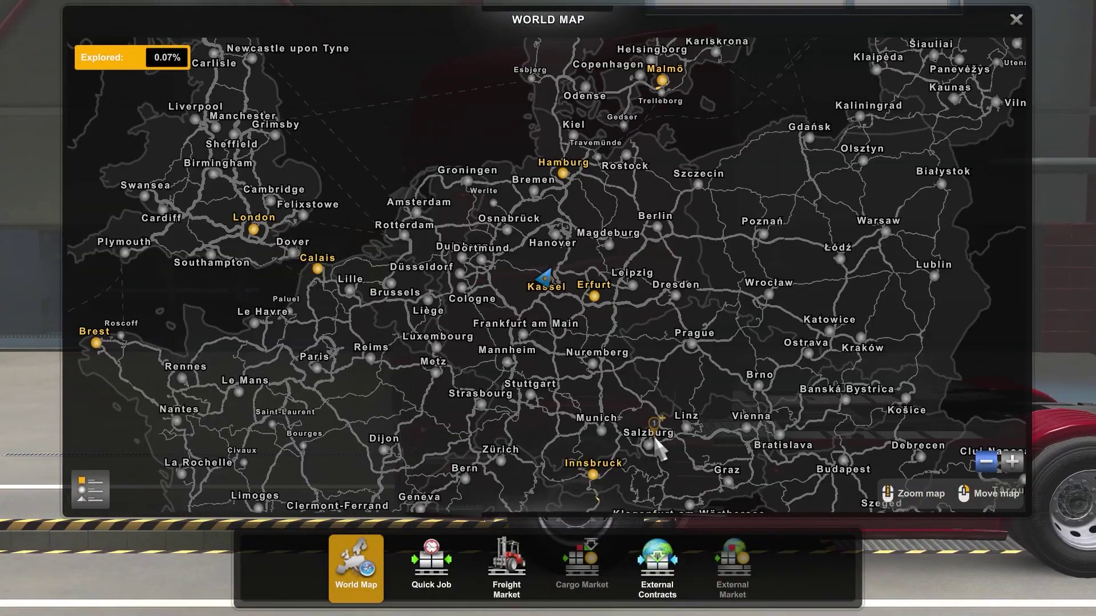
left_click_drag(600, 480, 527, 231)
mouse_move(524, 444)
left_mouse_down()
mouse_move(561, 153)
mouse_move(544, 363)
mouse_move(595, 159)
mouse_move(526, 337)
mouse_move(431, 251)
mouse_move(501, 396)
left_mouse_up()
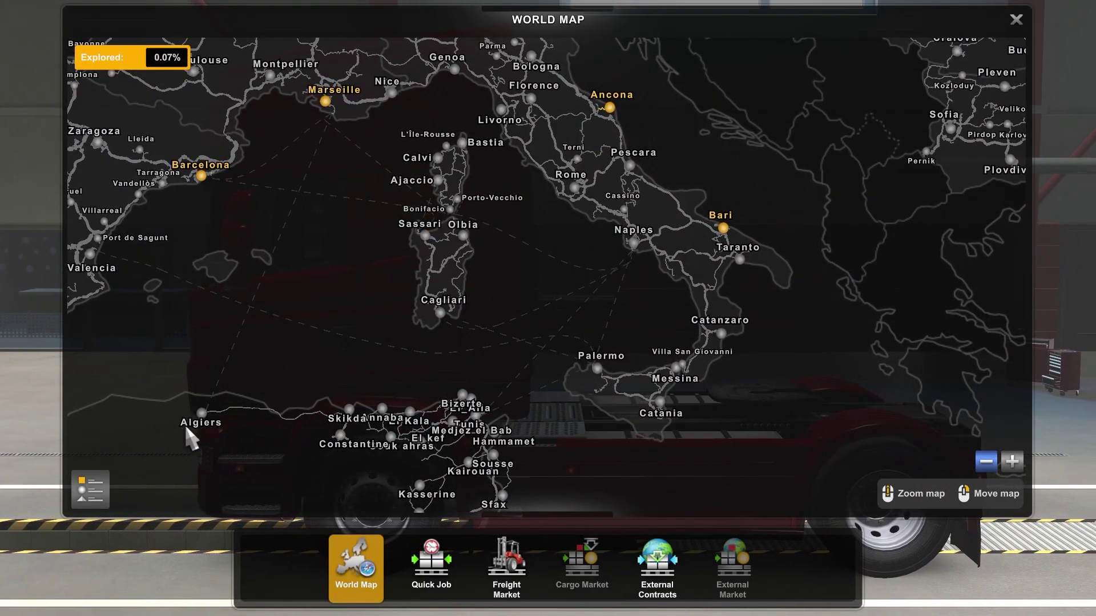
Step: Test routing with checkpoints at Algiers, Skikda, Kairouan, Kasserine and Sousse, then clear them
left_click(207, 417)
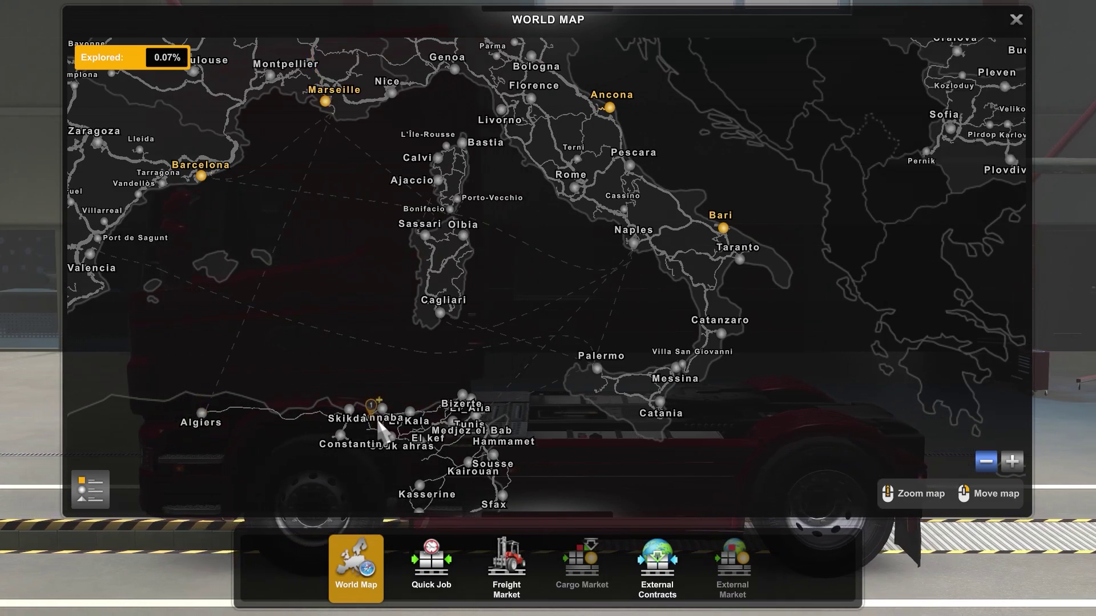
left_click(351, 409)
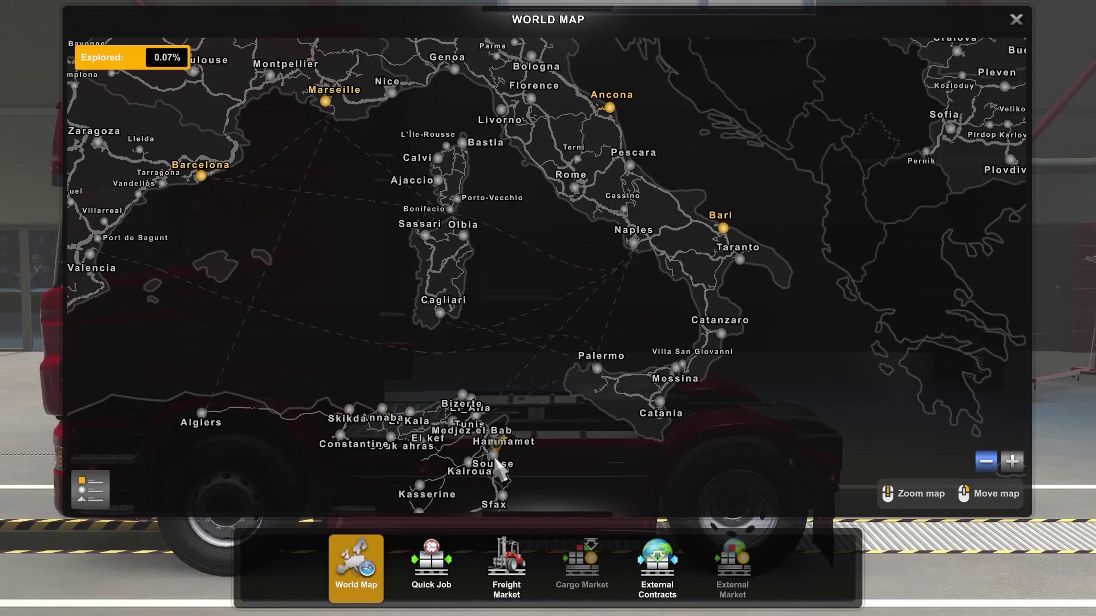
left_click(427, 476)
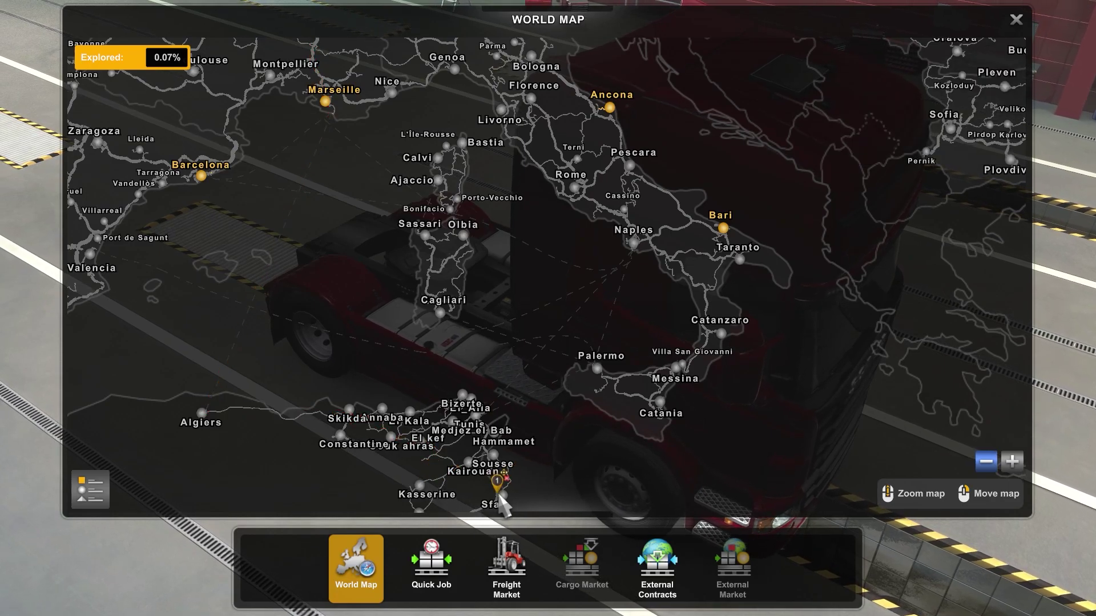
left_click(497, 495)
left_click(421, 483)
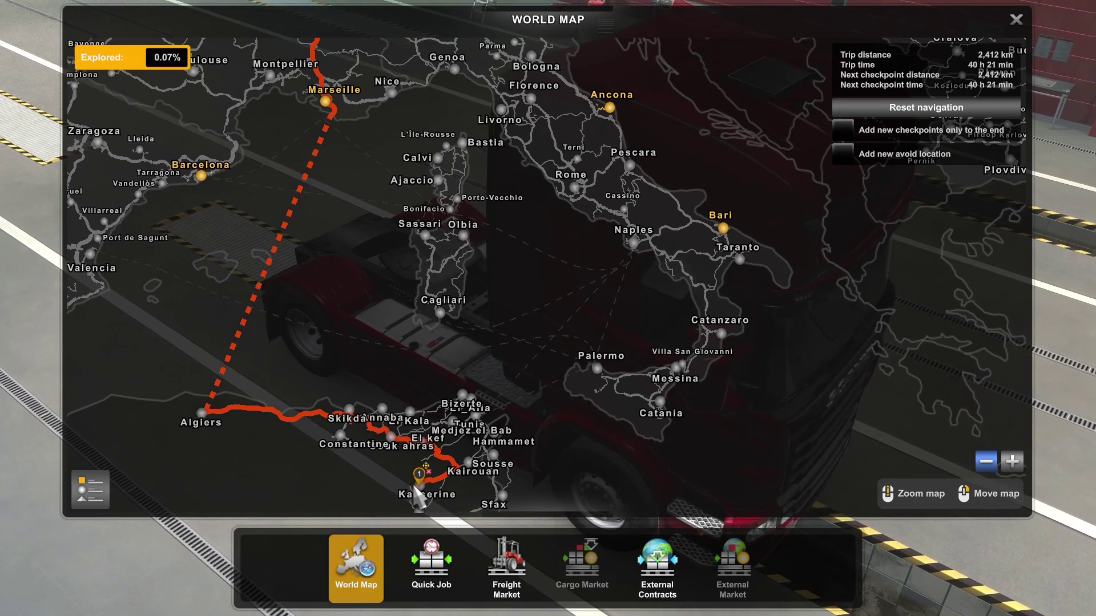
left_click_drag(438, 486, 497, 462)
left_click(497, 462)
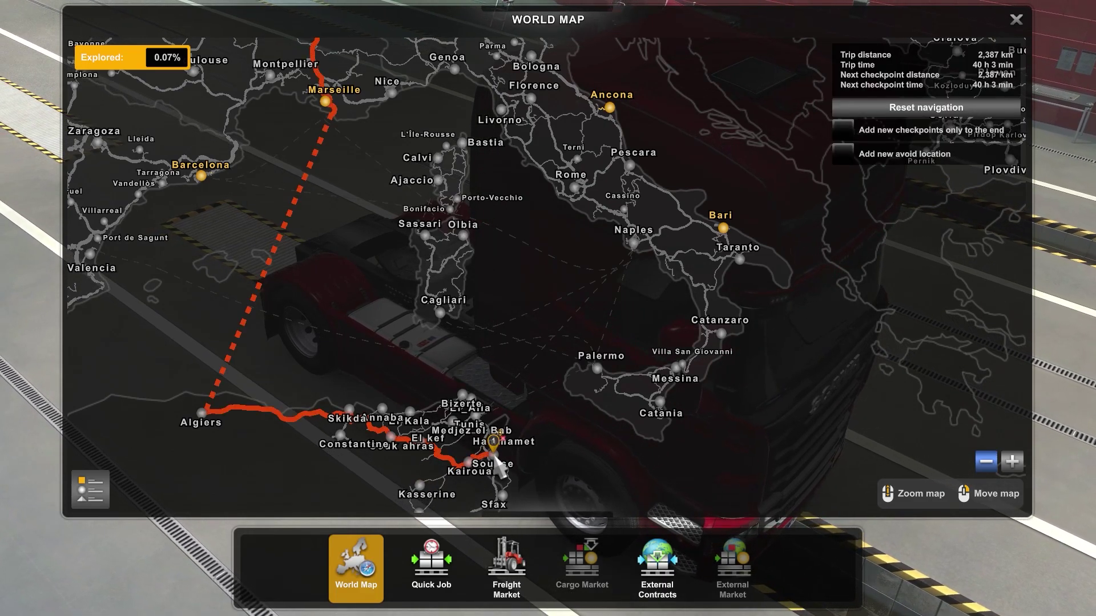
left_click(497, 462)
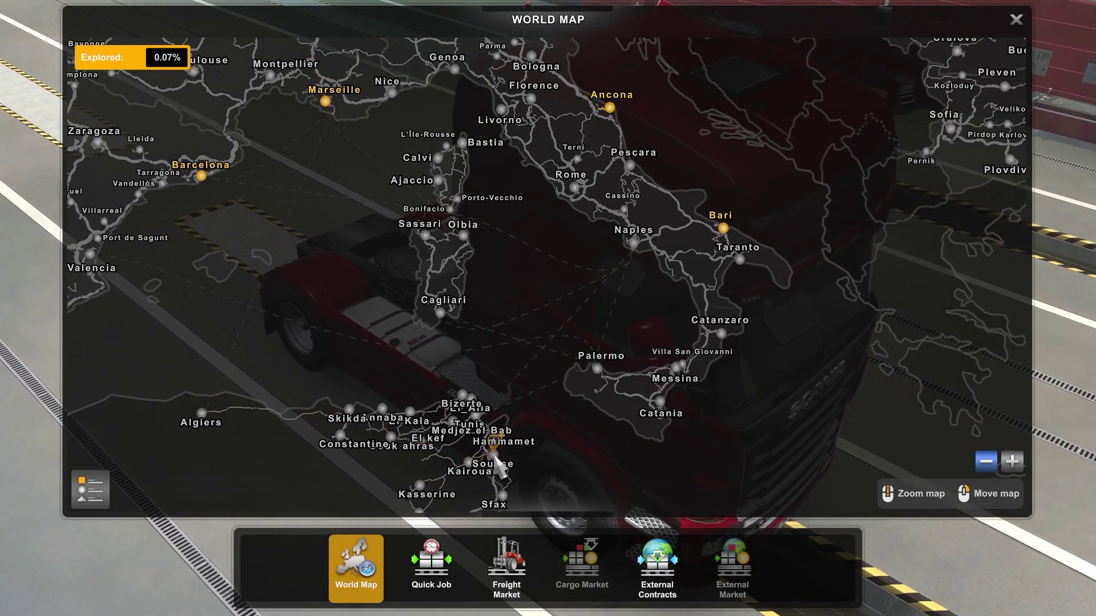